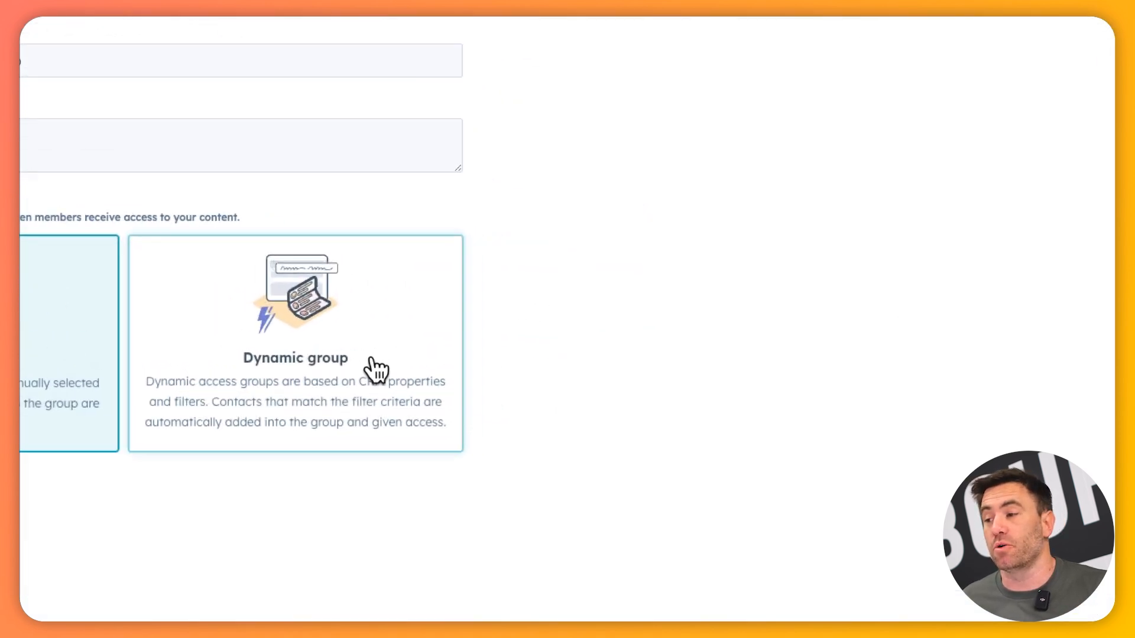
Make the access group dynamic and add a member filter on the VIP MEMBER contact property.
{"action": "left_click", "coordinate": [367, 366]}
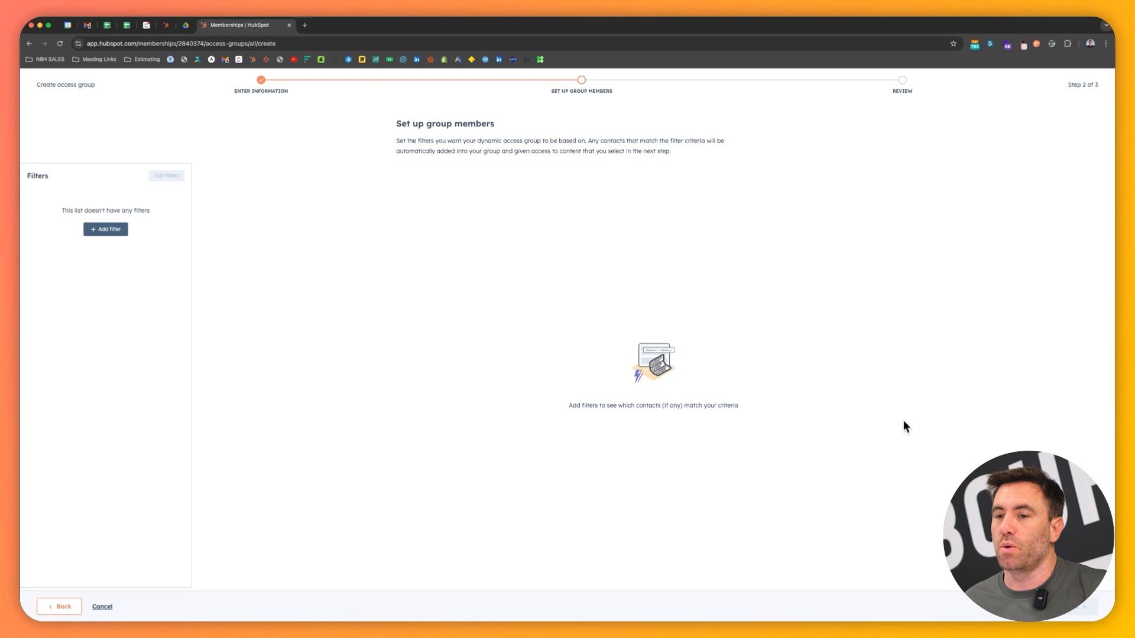
{"action": "left_click", "coordinate": [119, 230]}
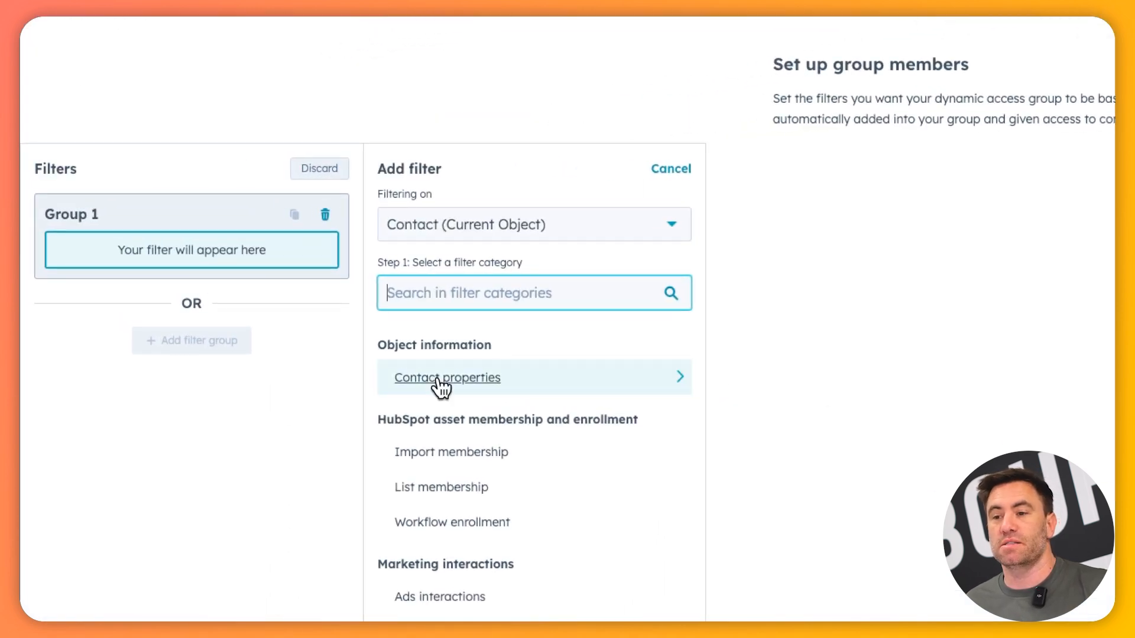
{"action": "left_click", "coordinate": [441, 381]}
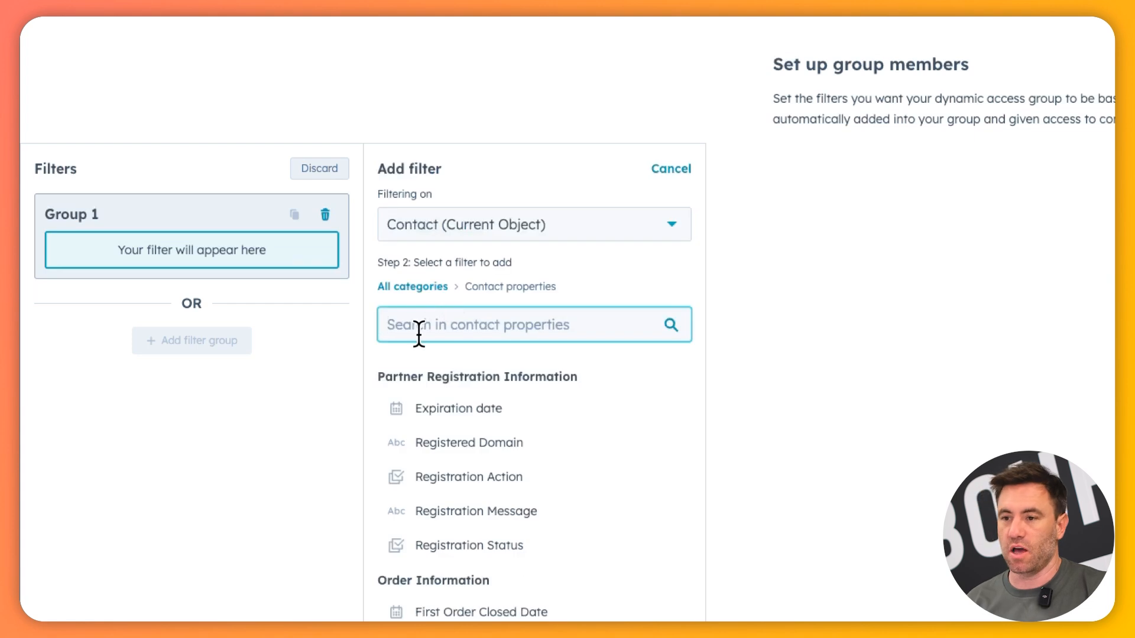
{"action": "type", "text": "VIP"}
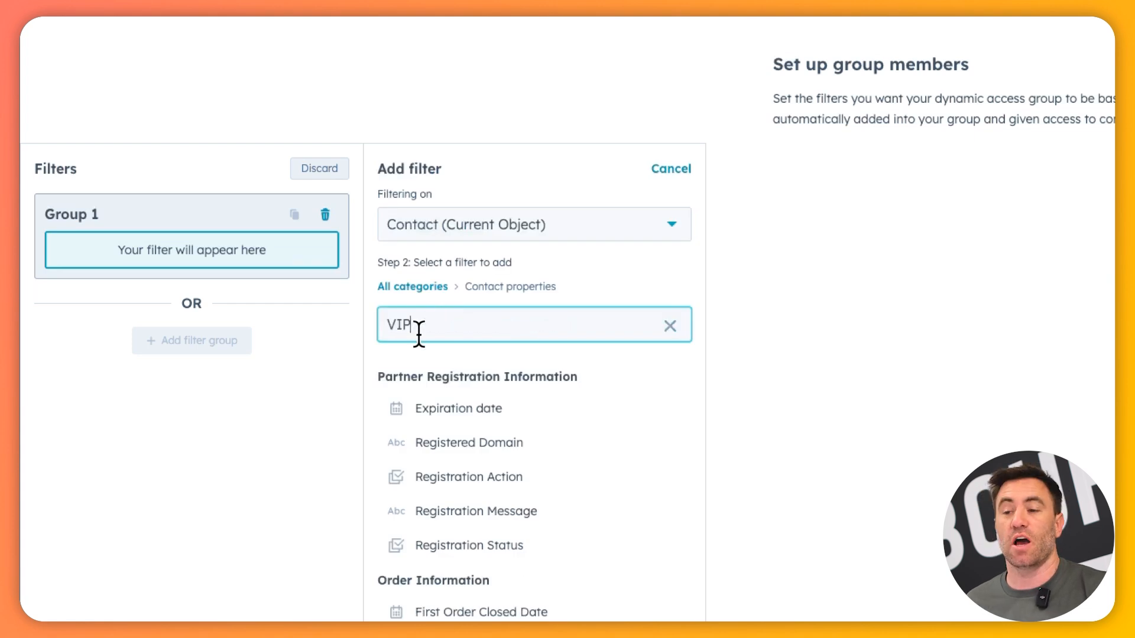
{"action": "left_click", "coordinate": [460, 411]}
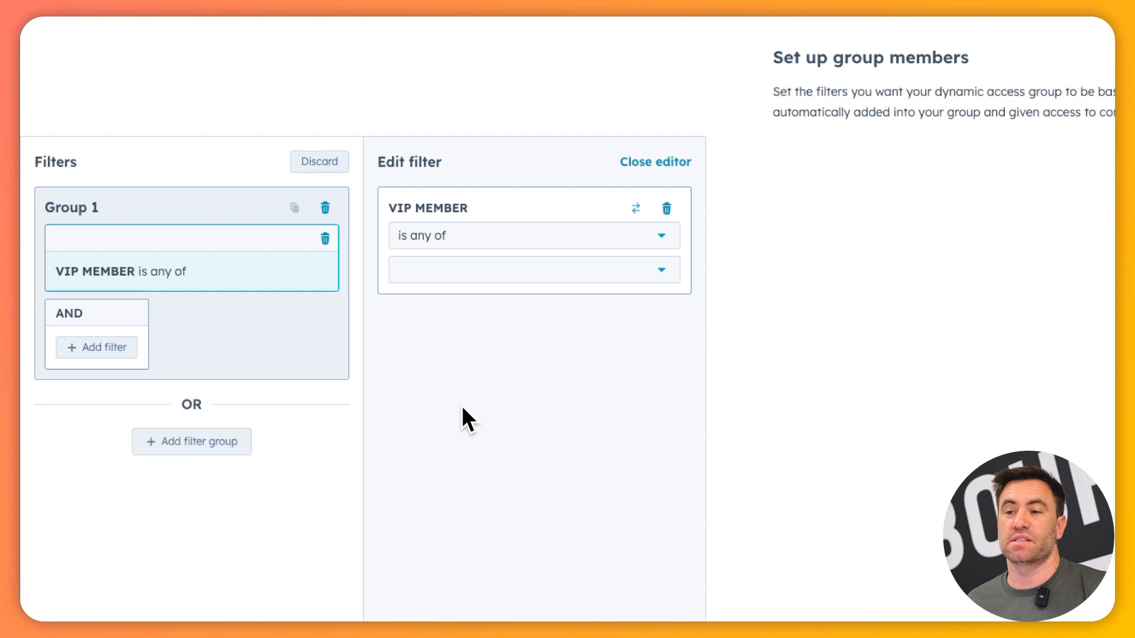
Set the VIP MEMBER filter to "is any of Yes" and create the access group from the review summary.
{"action": "left_click", "coordinate": [440, 270]}
{"action": "left_click", "coordinate": [443, 312]}
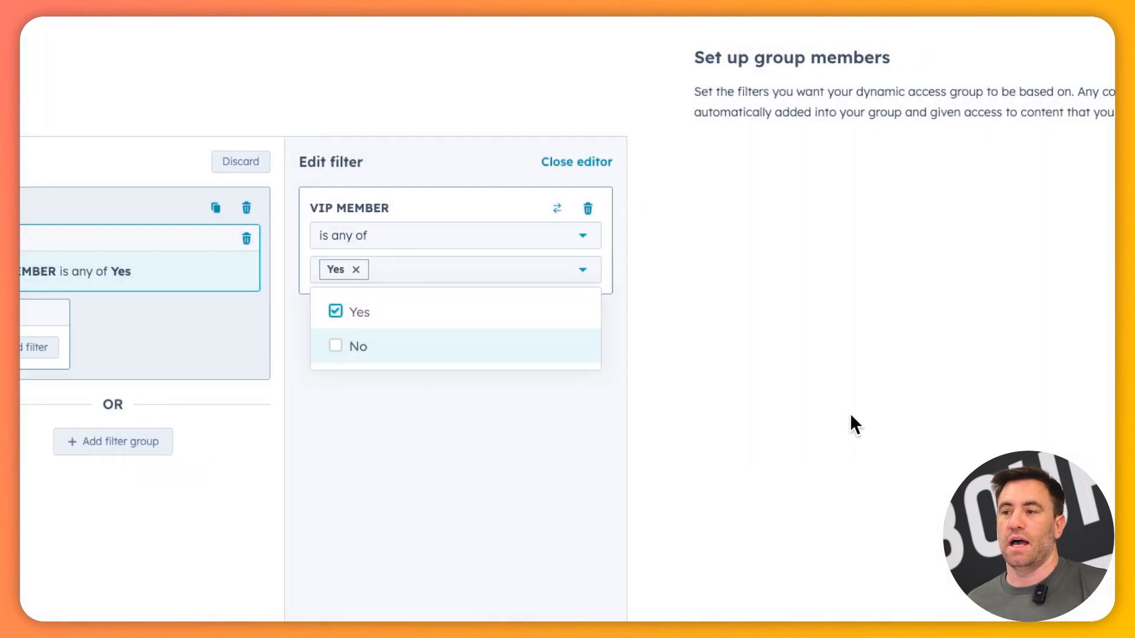
{"action": "left_click", "coordinate": [850, 414]}
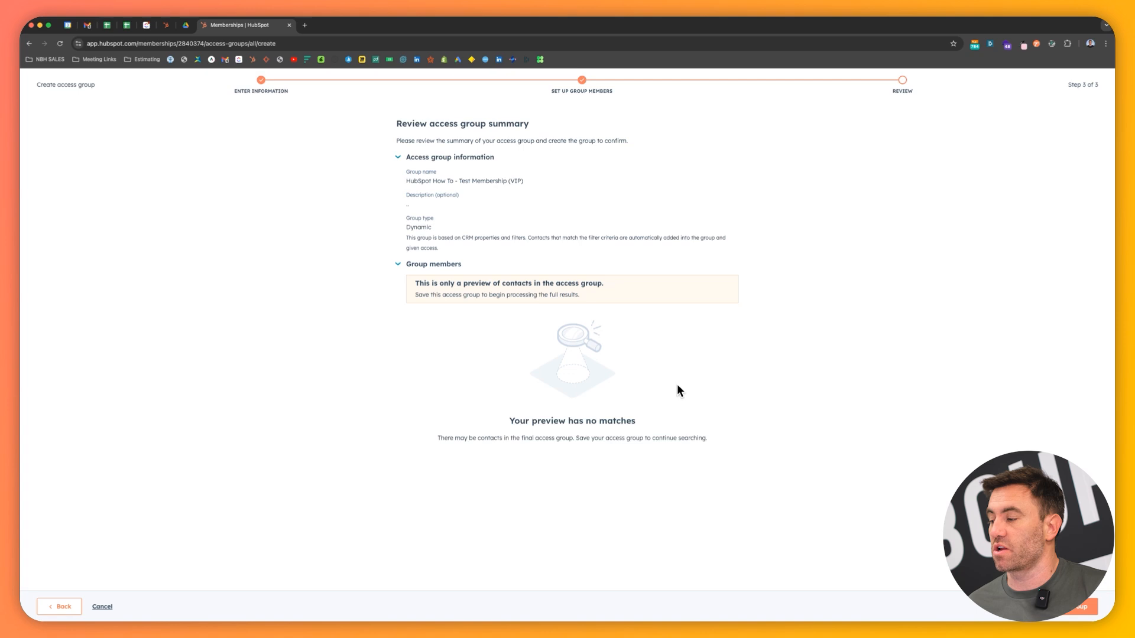
{"action": "left_click", "coordinate": [1070, 612]}
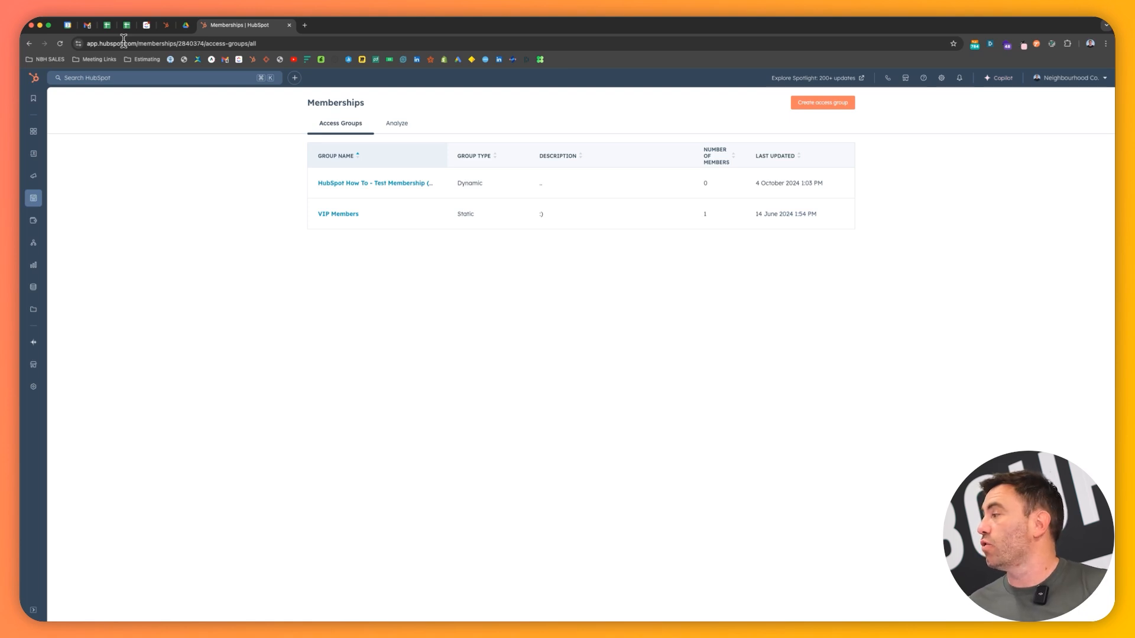
Check the contact's VIP MEMBER property and view the members of the HubSpot How To - Test Membership (VIP) access group.
{"action": "left_click_drag", "start_coordinate": [1111, 89], "coordinate": [389, 52]}
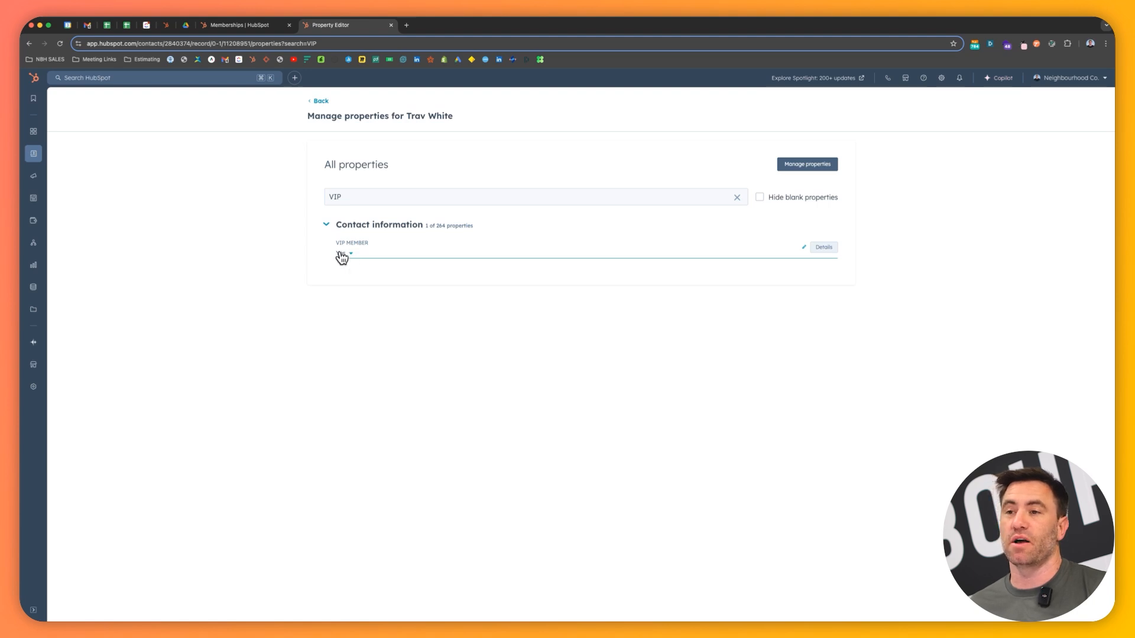
{"action": "left_click_drag", "start_coordinate": [356, 27], "coordinate": [1114, 65]}
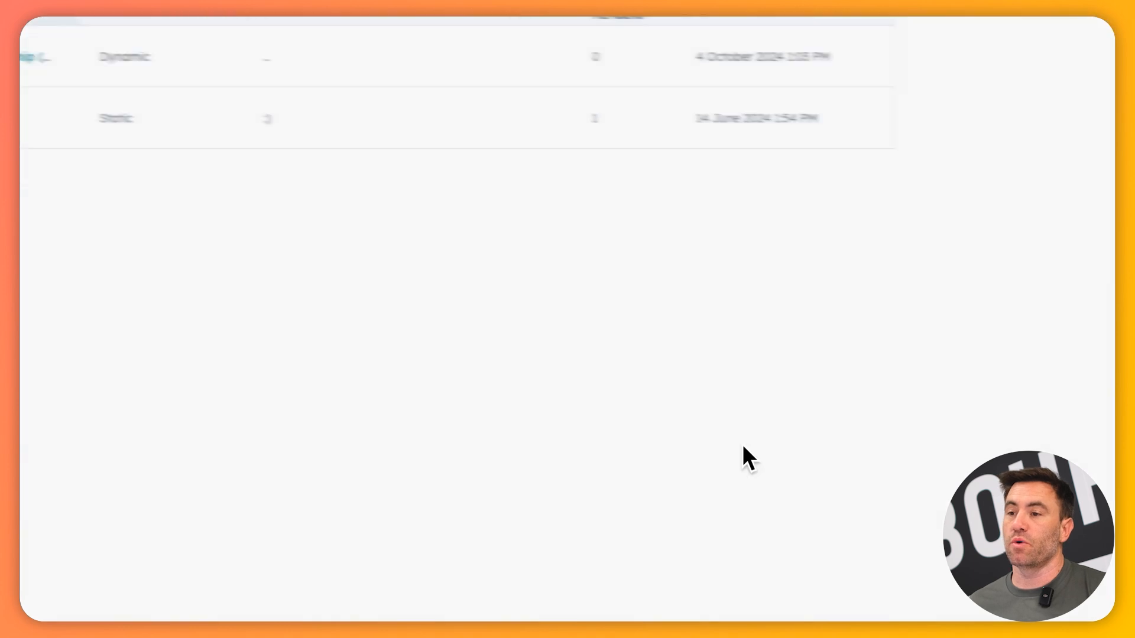
{"action": "left_click", "coordinate": [331, 225]}
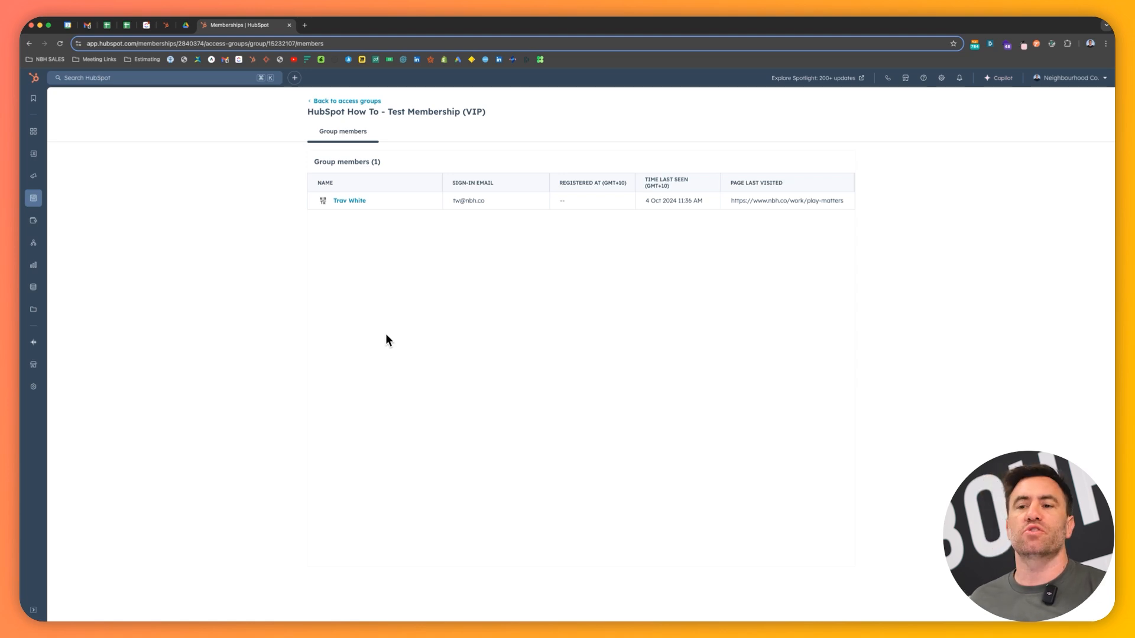
Look through the content of the HSHT - MEMBERSHIP landing page from header to footer.
{"action": "mouse_move", "coordinate": [38, 177]}
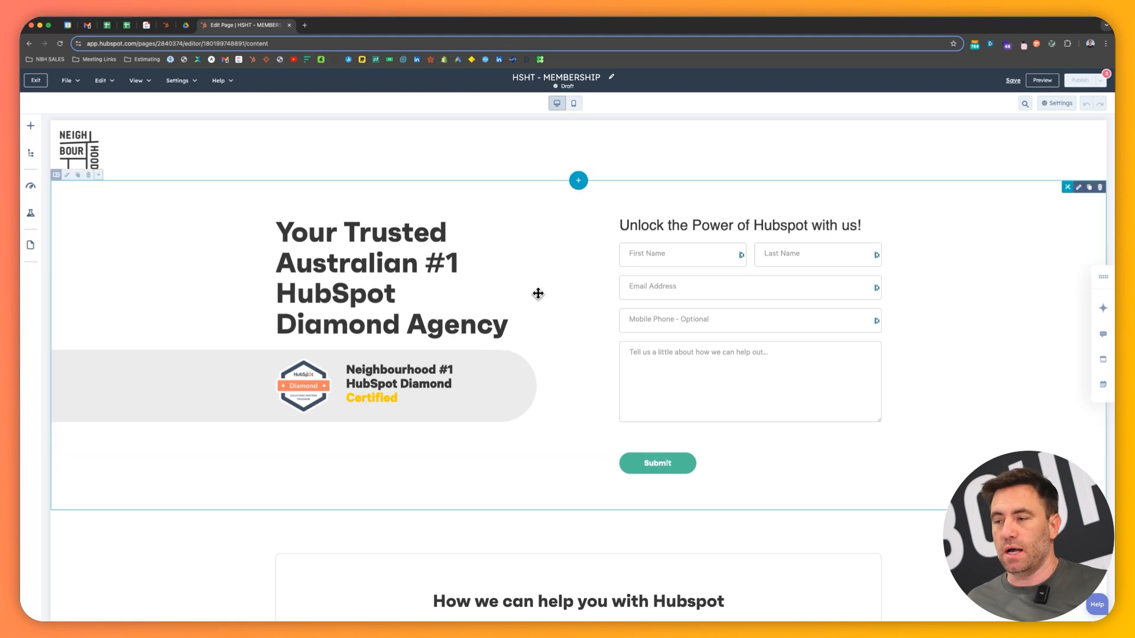
{"action": "scroll", "coordinate": [538, 294], "scroll_direction": "down", "scroll_amount": 4}
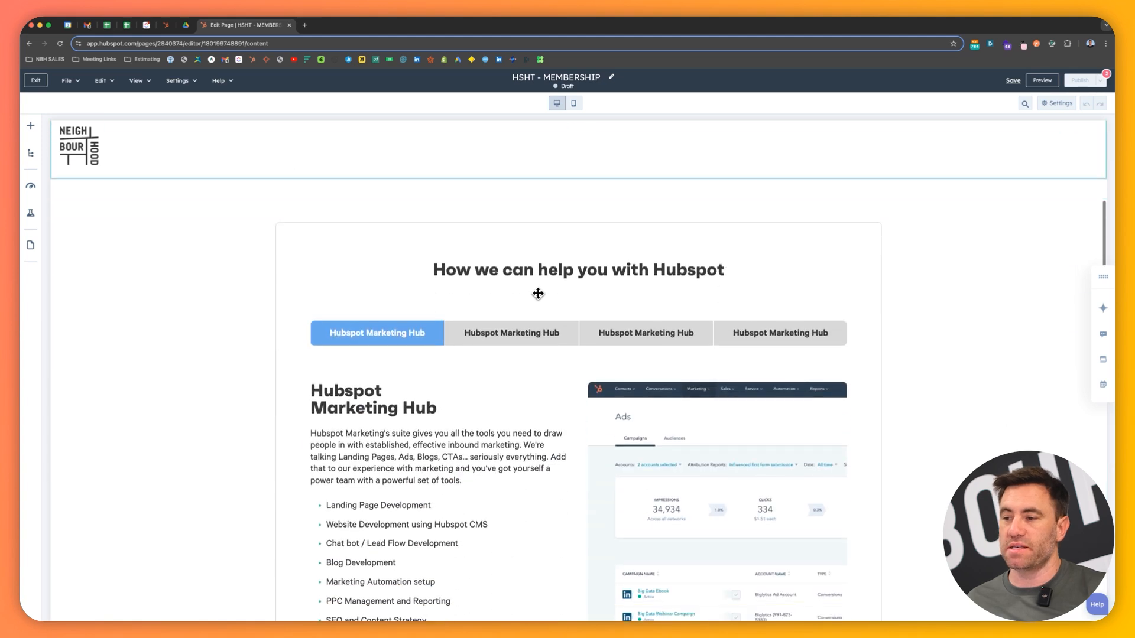
{"action": "left_click", "coordinate": [526, 327]}
{"action": "left_click", "coordinate": [669, 386]}
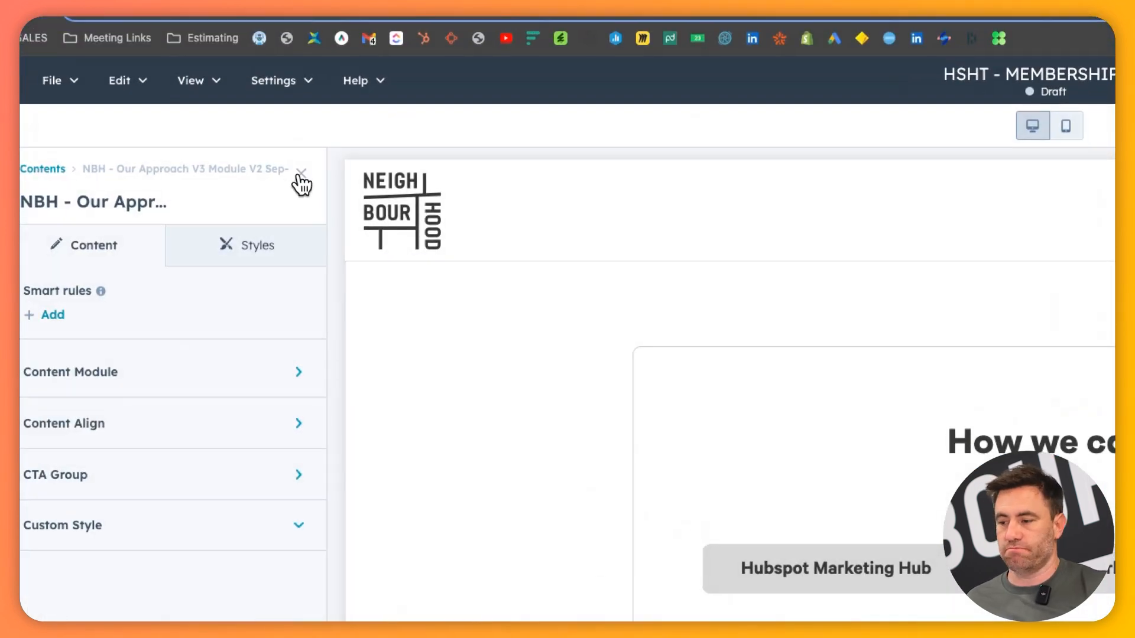
{"action": "left_click", "coordinate": [301, 184]}
{"action": "scroll", "coordinate": [367, 248], "scroll_direction": "down", "scroll_amount": 15}
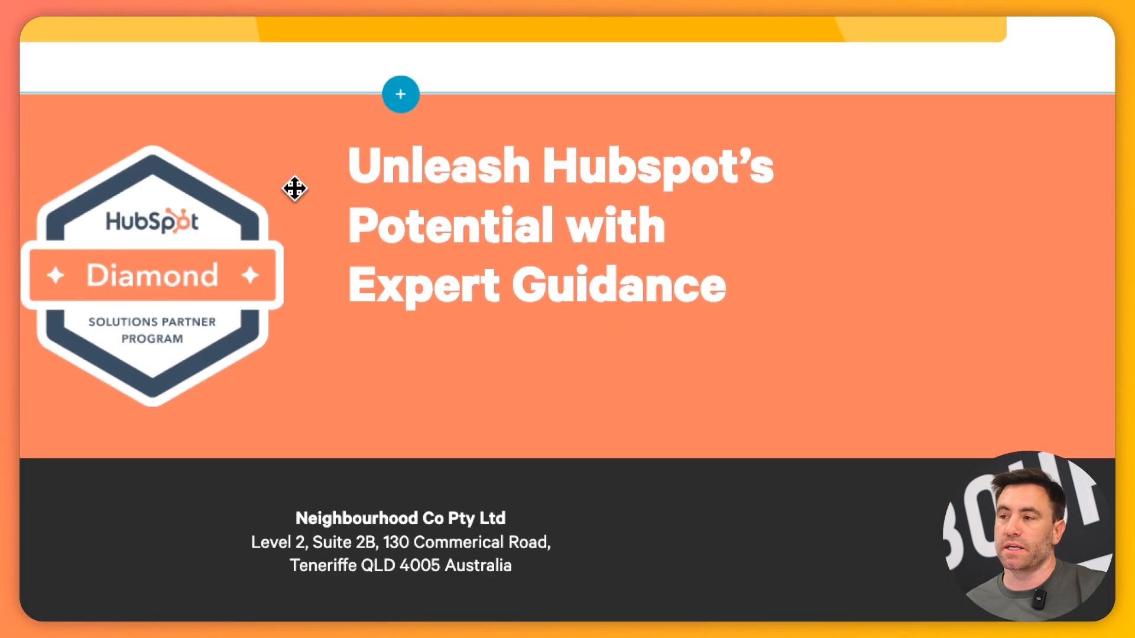
{"action": "scroll", "coordinate": [294, 188], "scroll_direction": "up", "scroll_amount": 10}
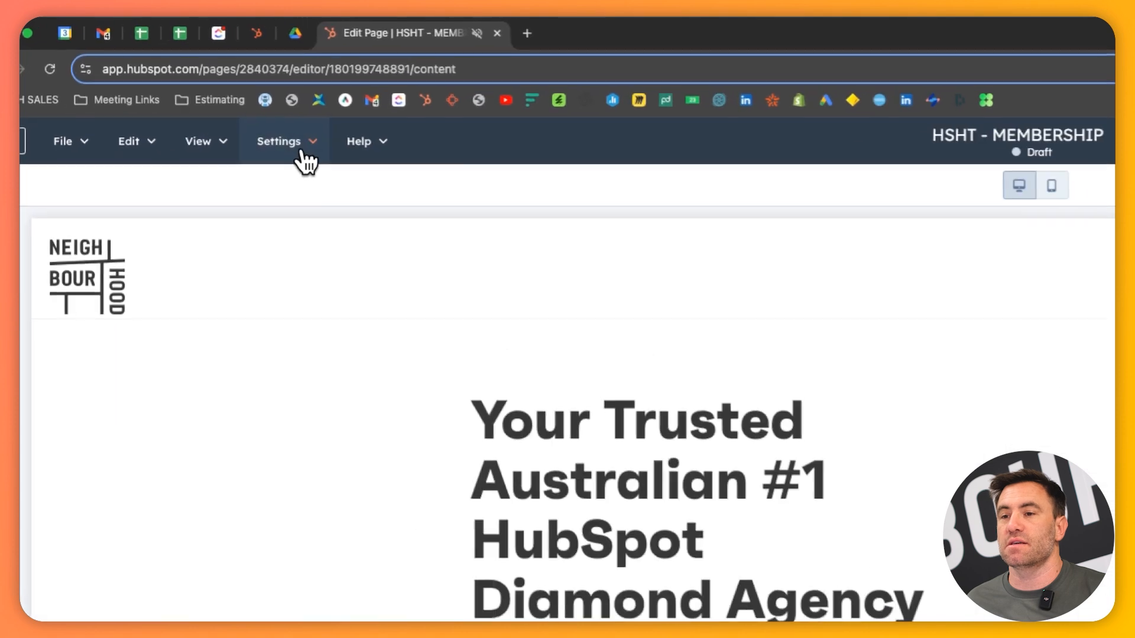
Restrict the landing page's audience access to members of the HubSpot How To - Test Membership (VIP) access group.
{"action": "left_click", "coordinate": [188, 84]}
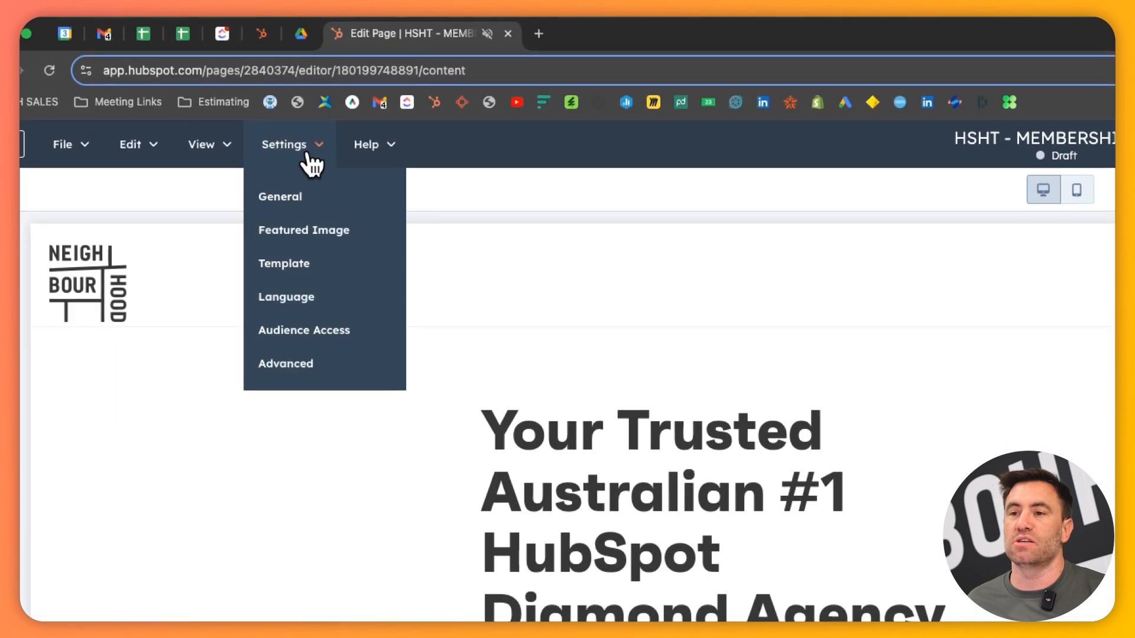
{"action": "left_click", "coordinate": [293, 200]}
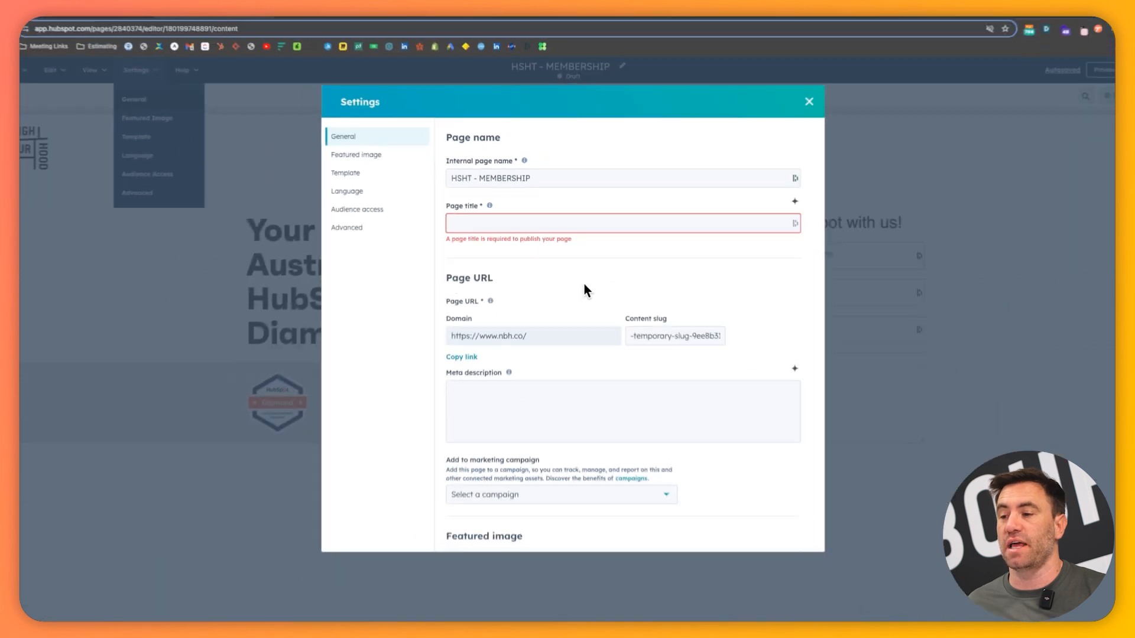
{"action": "scroll", "coordinate": [633, 374], "scroll_direction": "down", "scroll_amount": 5}
{"action": "scroll", "coordinate": [577, 271], "scroll_direction": "down", "scroll_amount": 10}
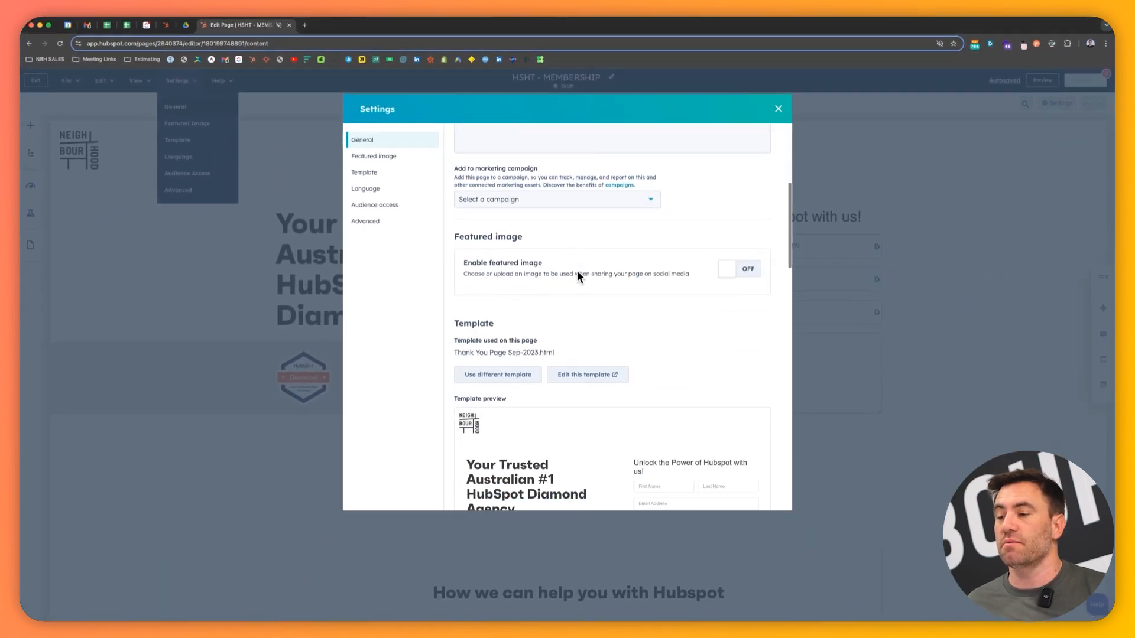
{"action": "scroll", "coordinate": [577, 271], "scroll_direction": "down", "scroll_amount": 5}
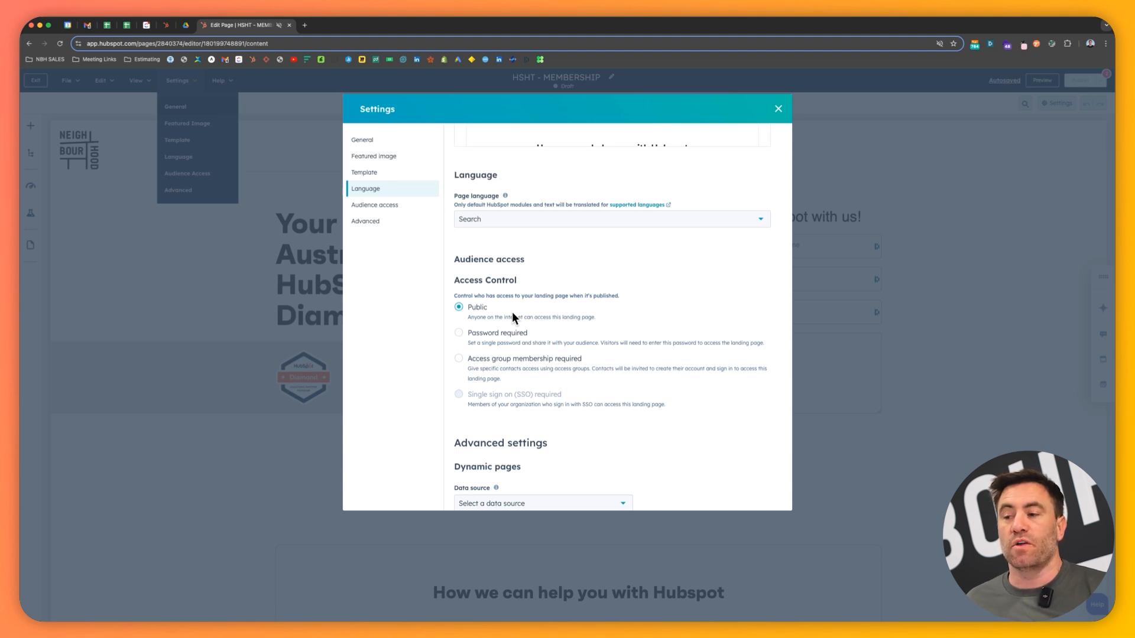
{"action": "left_click", "coordinate": [506, 333]}
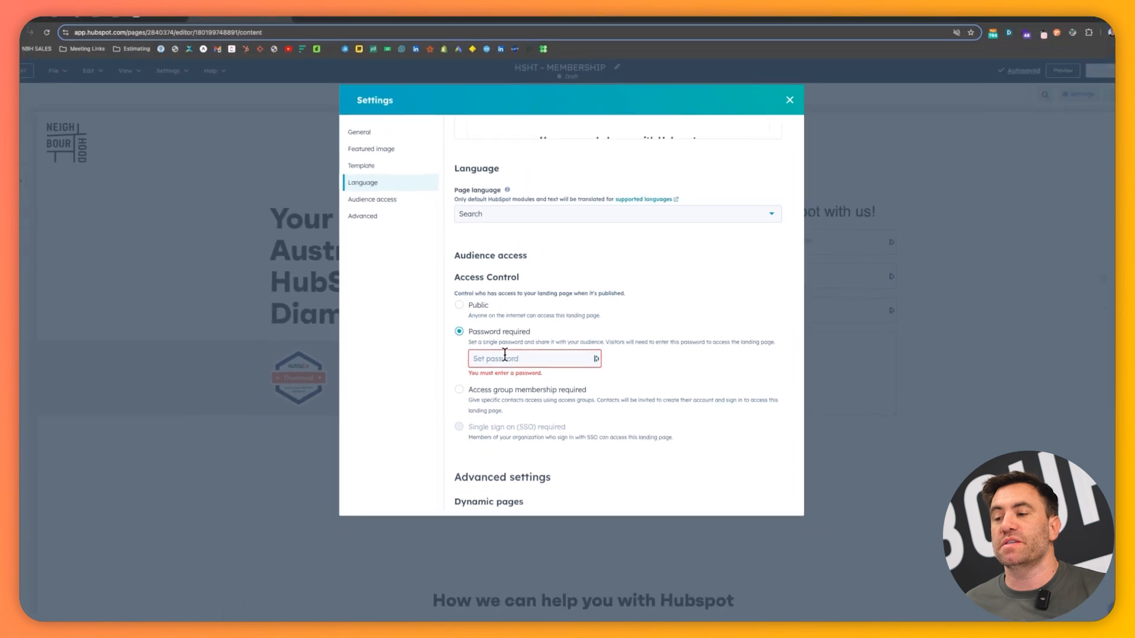
{"action": "left_click", "coordinate": [501, 393]}
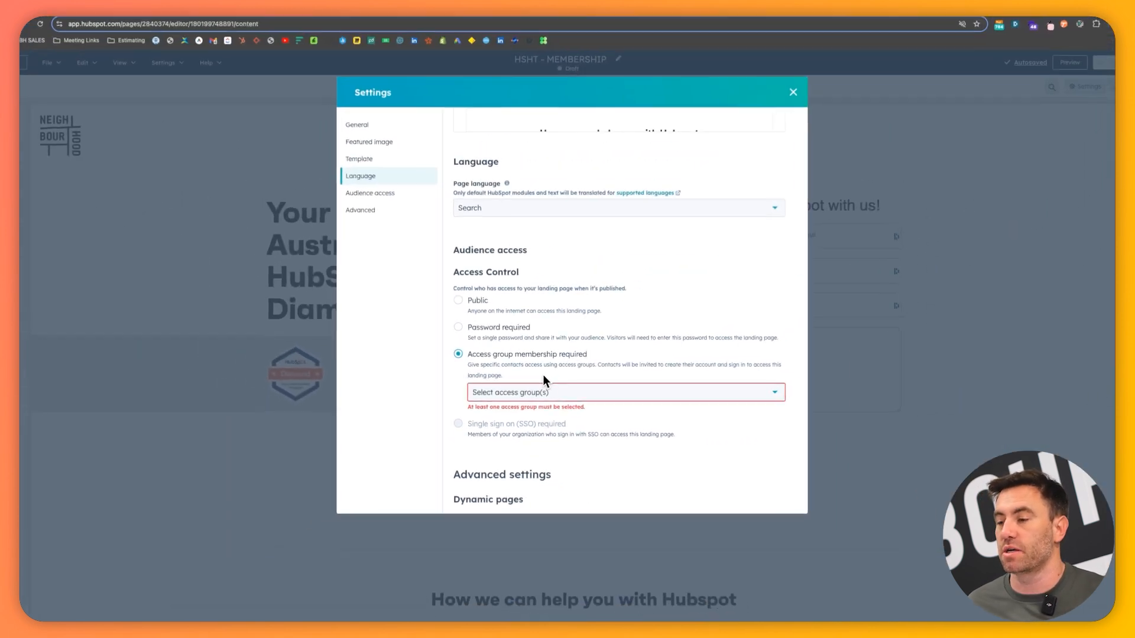
{"action": "left_click", "coordinate": [533, 396]}
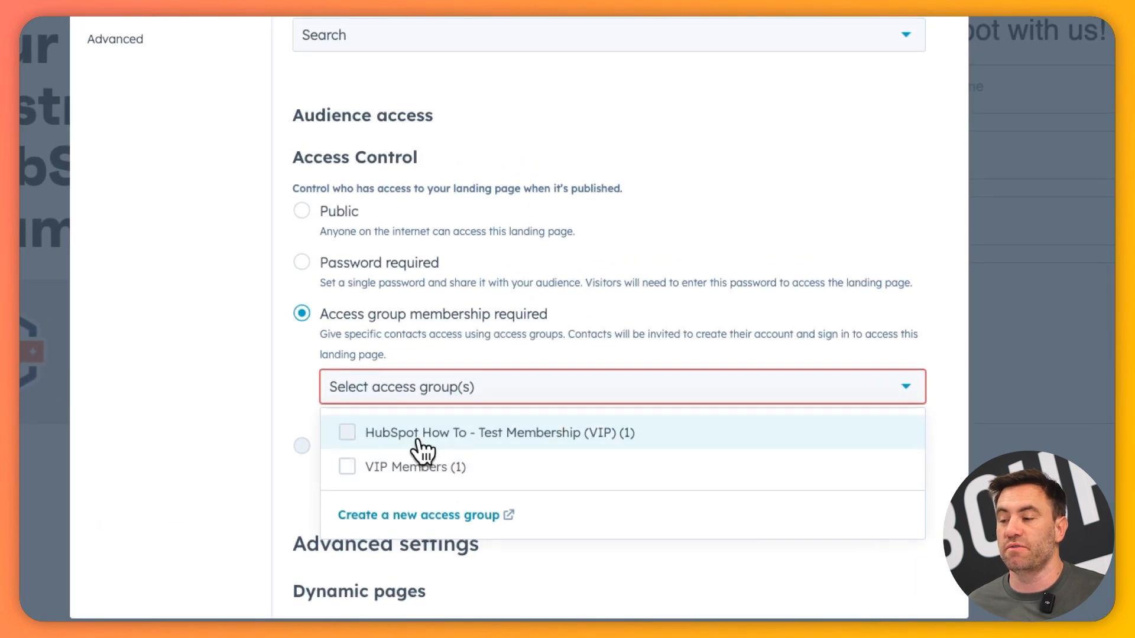
{"action": "left_click", "coordinate": [420, 440]}
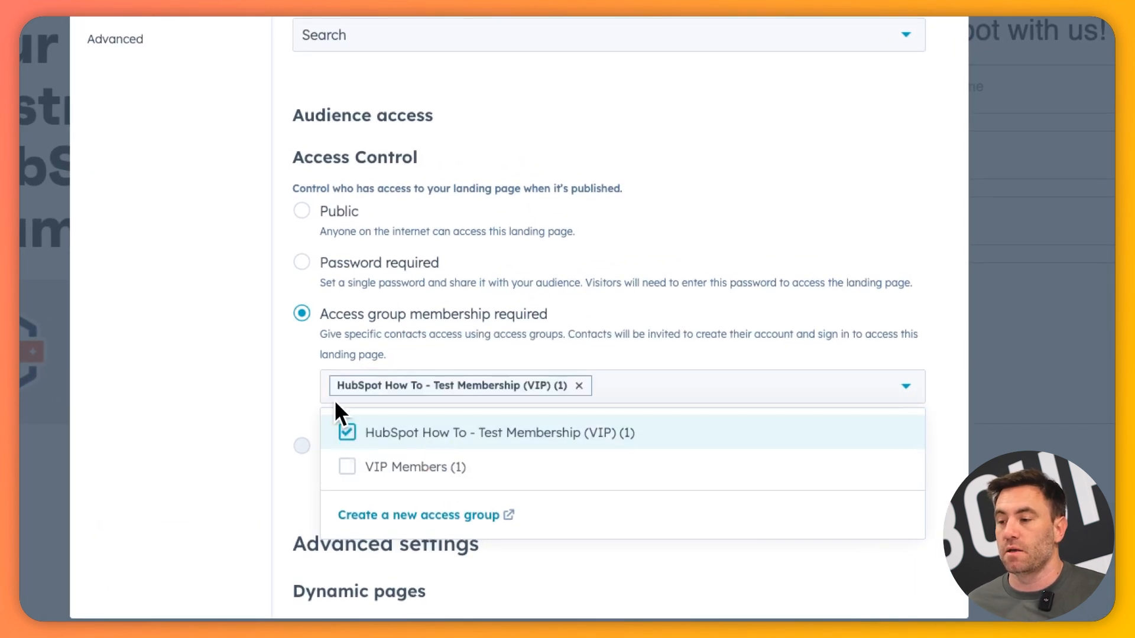
{"action": "left_click", "coordinate": [296, 390]}
Set the landing page's title to HSHT Test in the general page settings.
{"action": "scroll", "coordinate": [293, 387], "scroll_direction": "up", "scroll_amount": 20}
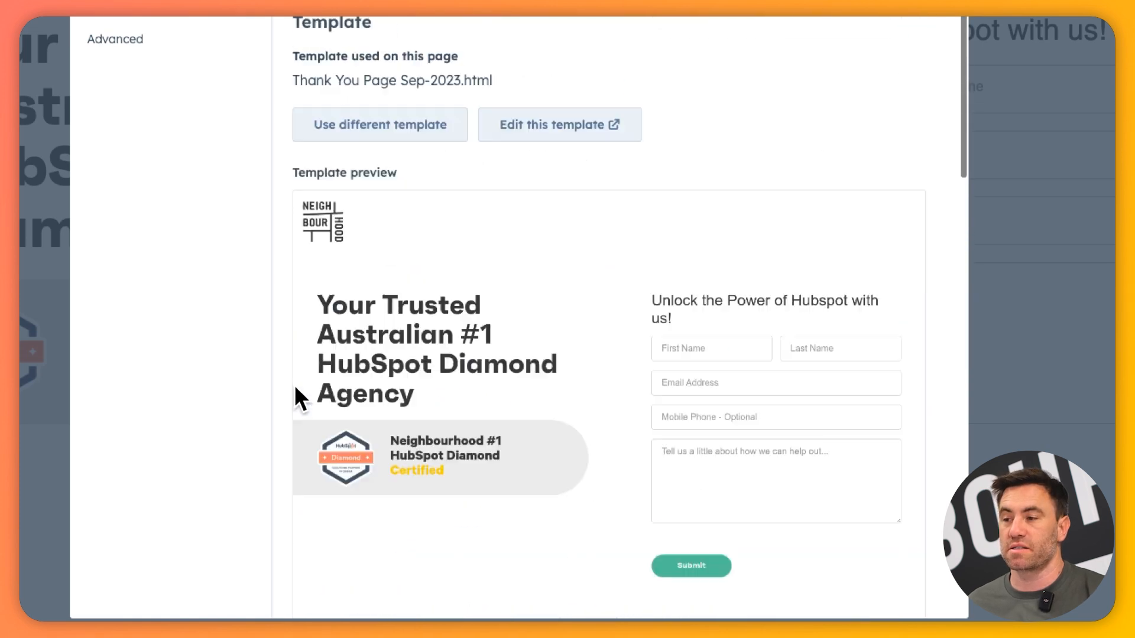
{"action": "left_click", "coordinate": [367, 155]}
{"action": "type", "text": "HS"}
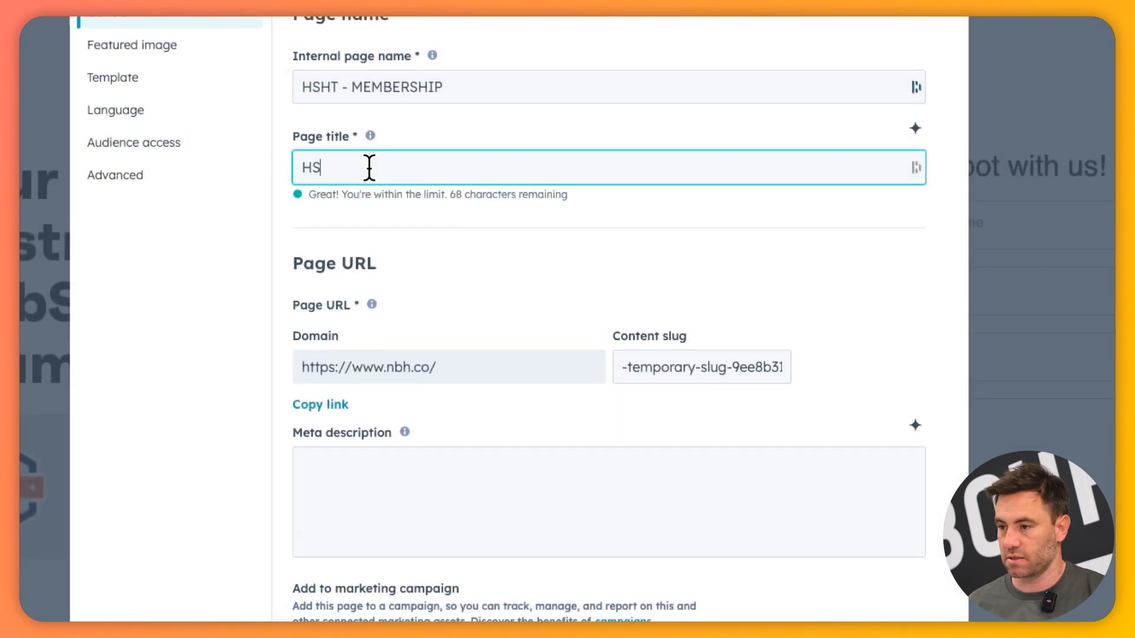
{"action": "type", "text": "HT Test"}
Replace the temporary content slug with hsht-test and close the page settings.
{"action": "left_click", "coordinate": [656, 367]}
{"action": "type", "text": "hsht"}
{"action": "key", "text": "BackSpace"}
{"action": "key", "text": "BackSpace"}
{"action": "key", "text": "BackSpace"}
{"action": "key", "text": "BackSpace"}
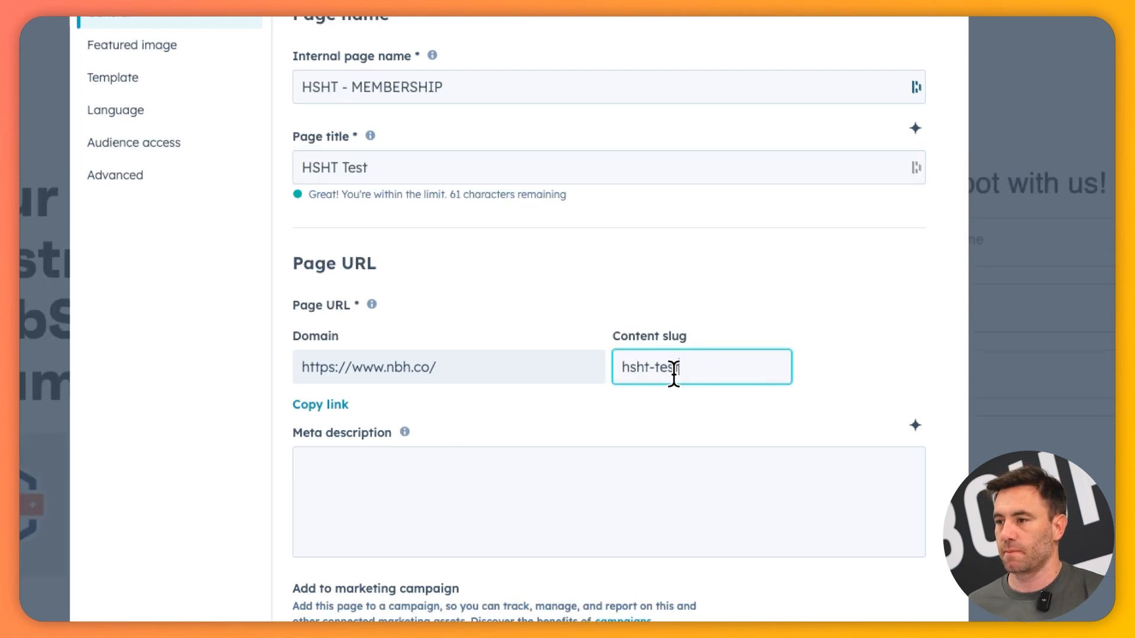
{"action": "left_click", "coordinate": [795, 315]}
{"action": "scroll", "coordinate": [841, 470], "scroll_direction": "down", "scroll_amount": 20}
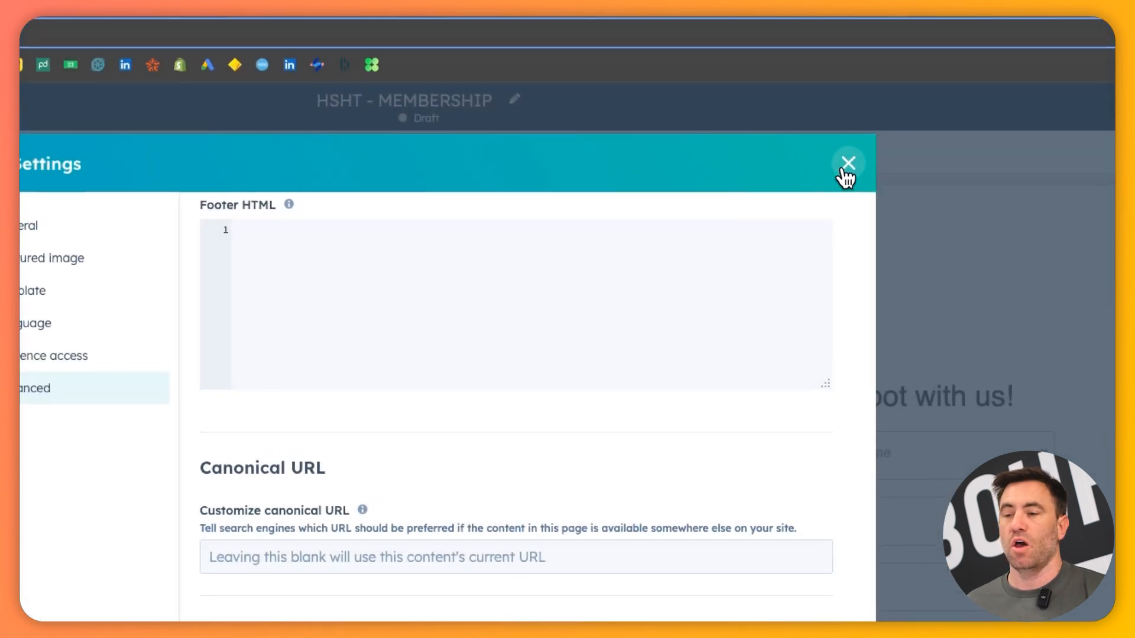
{"action": "left_click", "coordinate": [849, 164]}
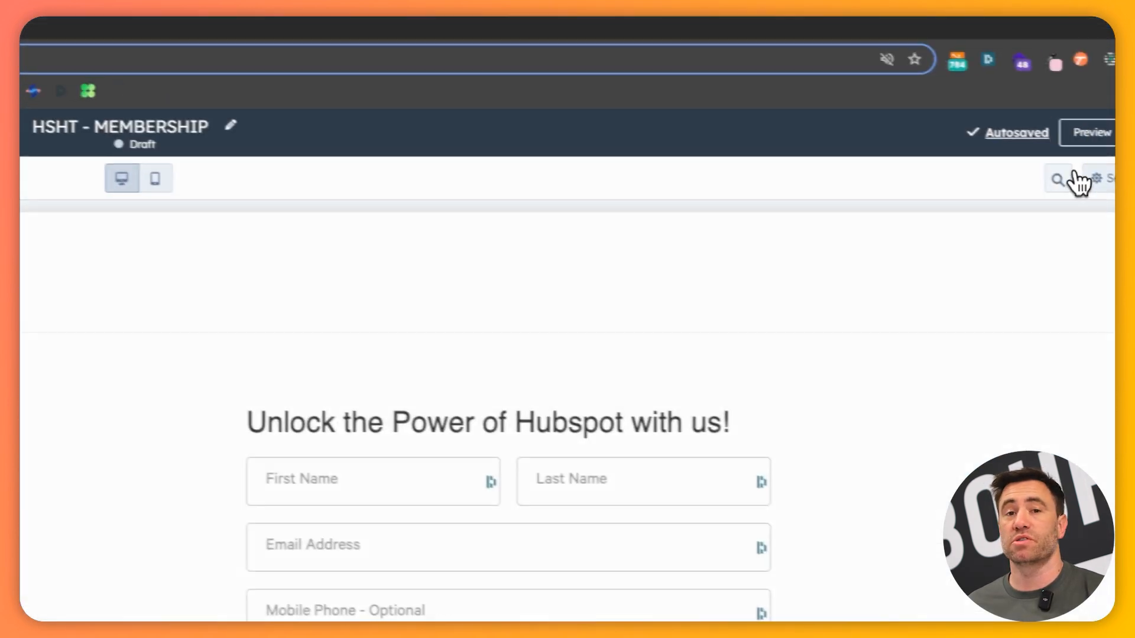
Publish the HSHT - MEMBERSHIP landing page after reviewing its audience access notice.
{"action": "left_click", "coordinate": [1046, 148]}
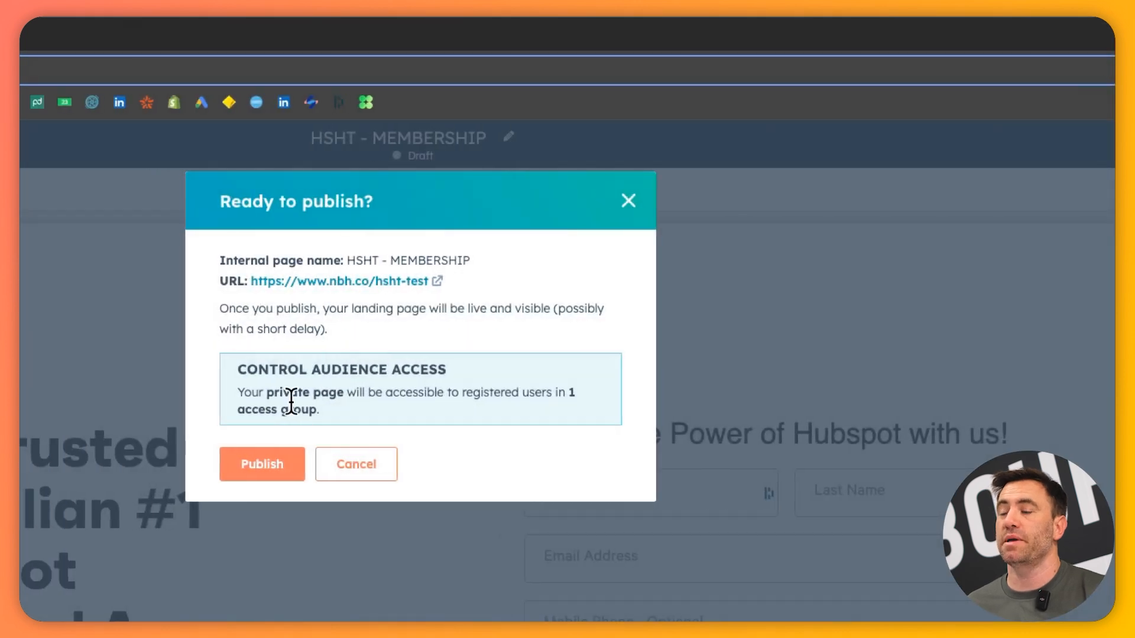
{"action": "left_click_drag", "start_coordinate": [282, 393], "coordinate": [444, 390]}
{"action": "left_click", "coordinate": [451, 391]}
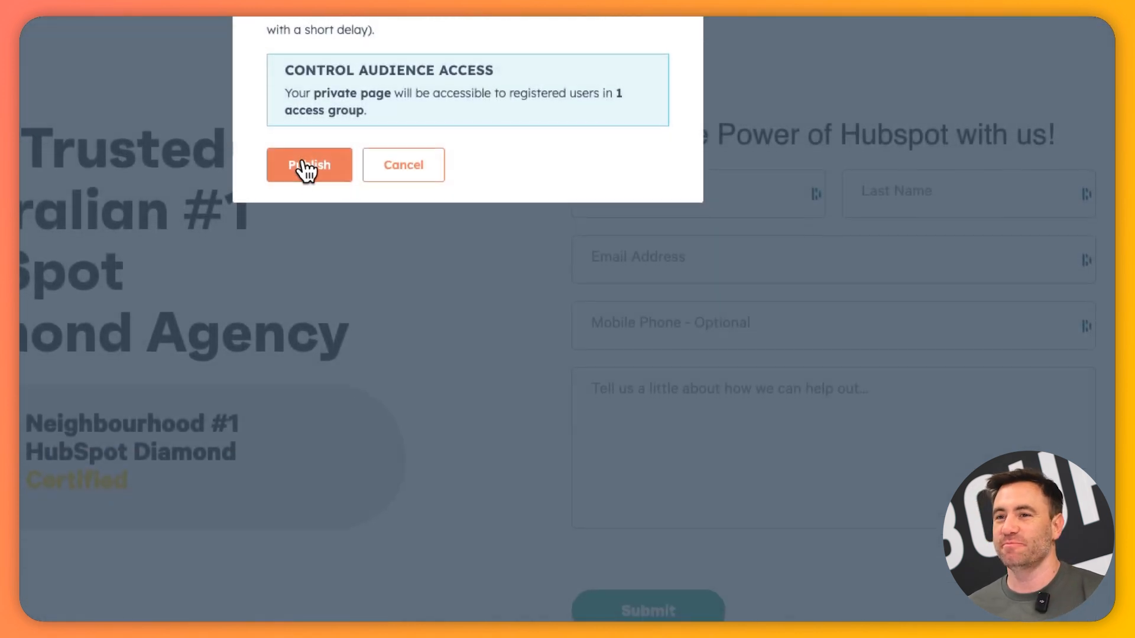
{"action": "left_click", "coordinate": [309, 464]}
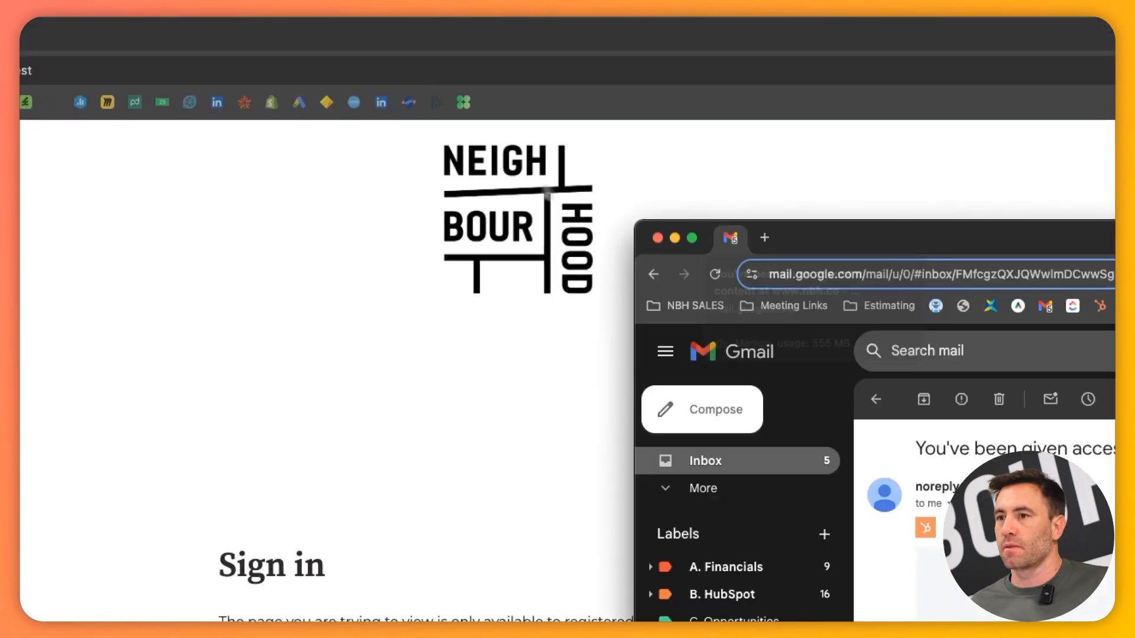
{"action": "left_click_drag", "start_coordinate": [674, 125], "coordinate": [353, 23]}
{"action": "left_click_drag", "start_coordinate": [445, 31], "coordinate": [120, 81]}
{"action": "left_click_drag", "start_coordinate": [791, 473], "coordinate": [860, 508]}
{"action": "scroll", "coordinate": [317, 465], "scroll_direction": "down", "scroll_amount": 3}
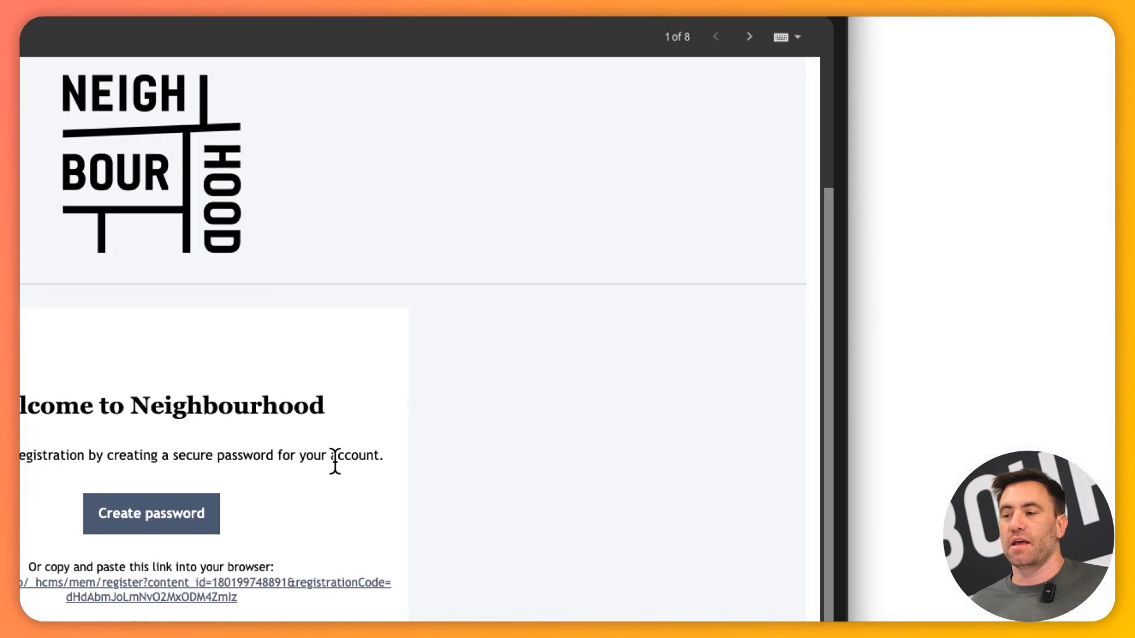
{"action": "scroll", "coordinate": [422, 470], "scroll_direction": "up", "scroll_amount": 2}
{"action": "scroll", "coordinate": [506, 484], "scroll_direction": "up", "scroll_amount": 1}
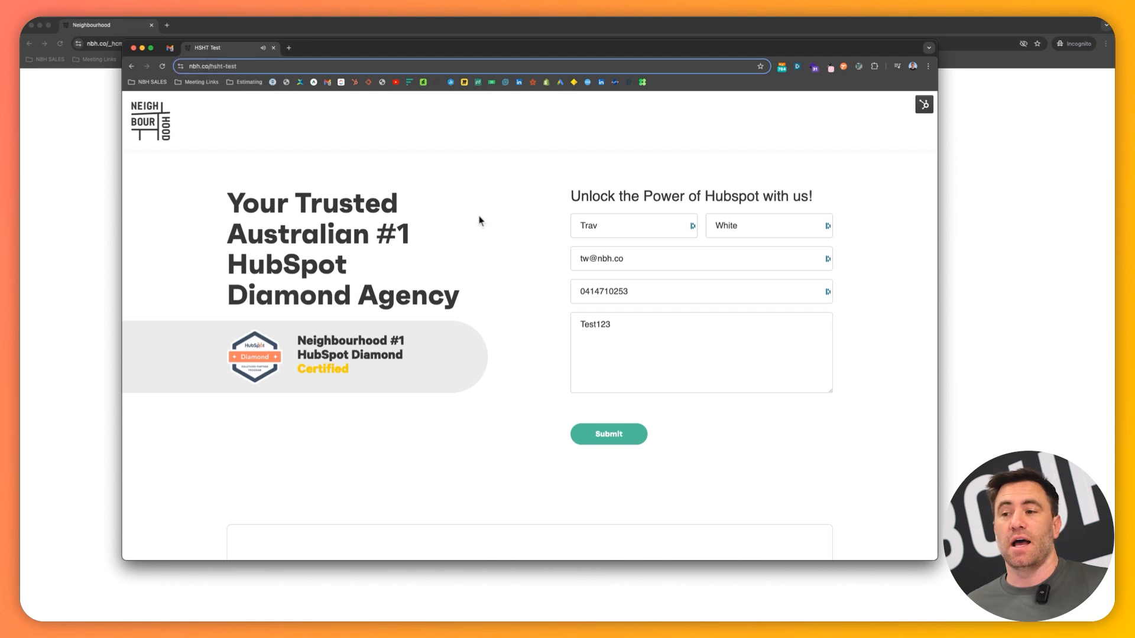
Close the HSHT Test page tab and sign in to the private page in the incognito window with the member's e-mail and password.
{"action": "left_click", "coordinate": [273, 47]}
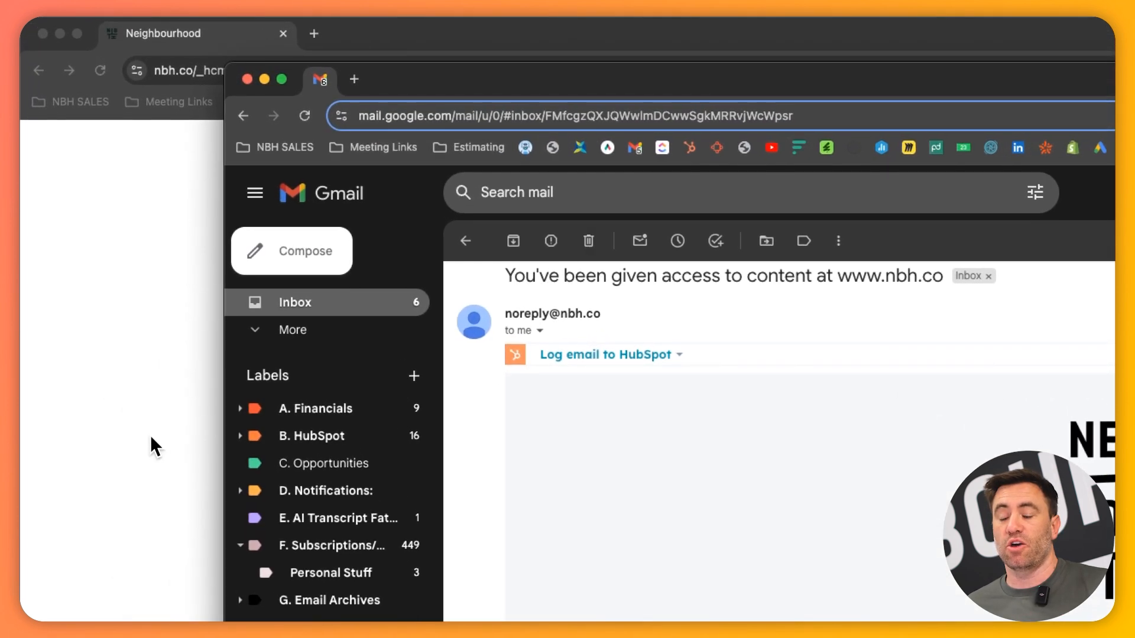
{"action": "left_click", "coordinate": [152, 436]}
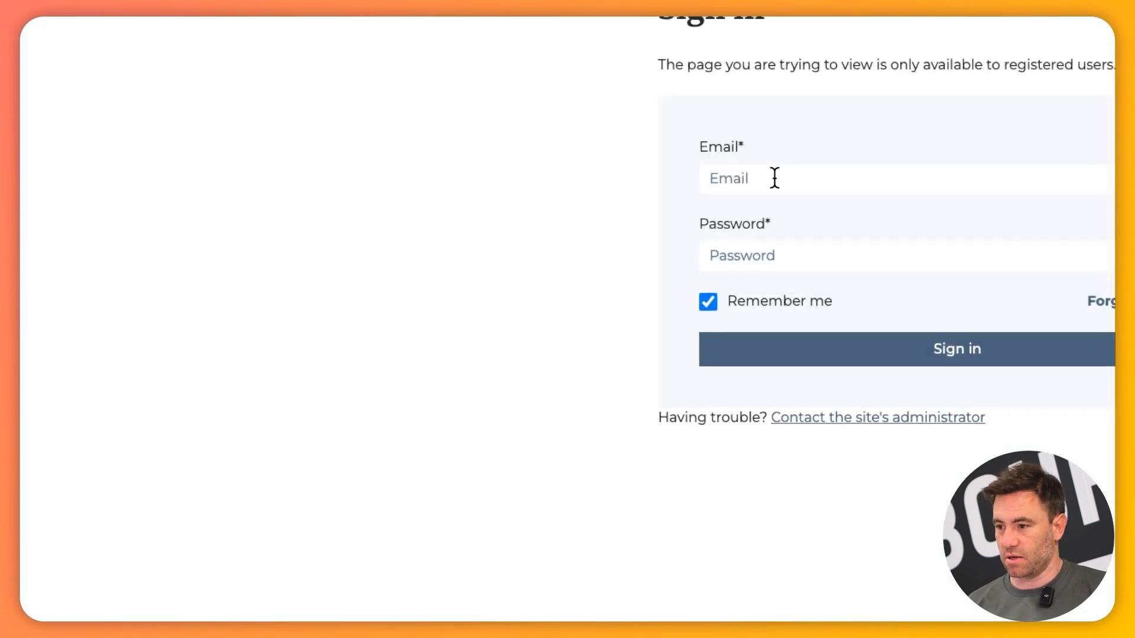
{"action": "left_click", "coordinate": [759, 175]}
{"action": "left_click", "coordinate": [852, 224]}
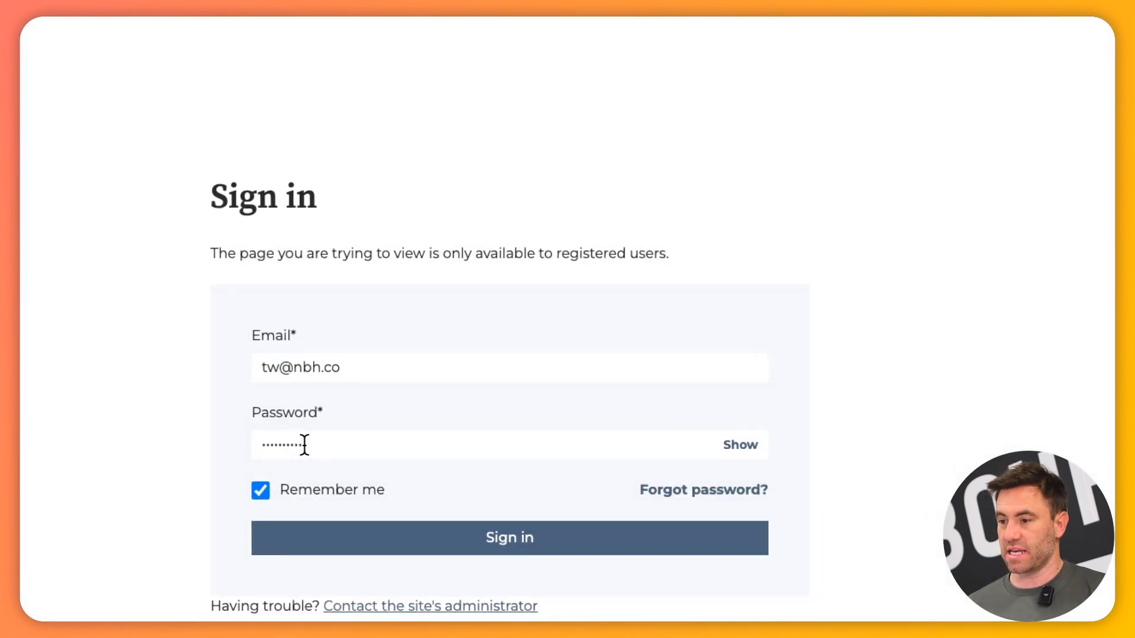
{"action": "double_click", "coordinate": [304, 445]}
{"action": "key", "text": "BackSpace"}
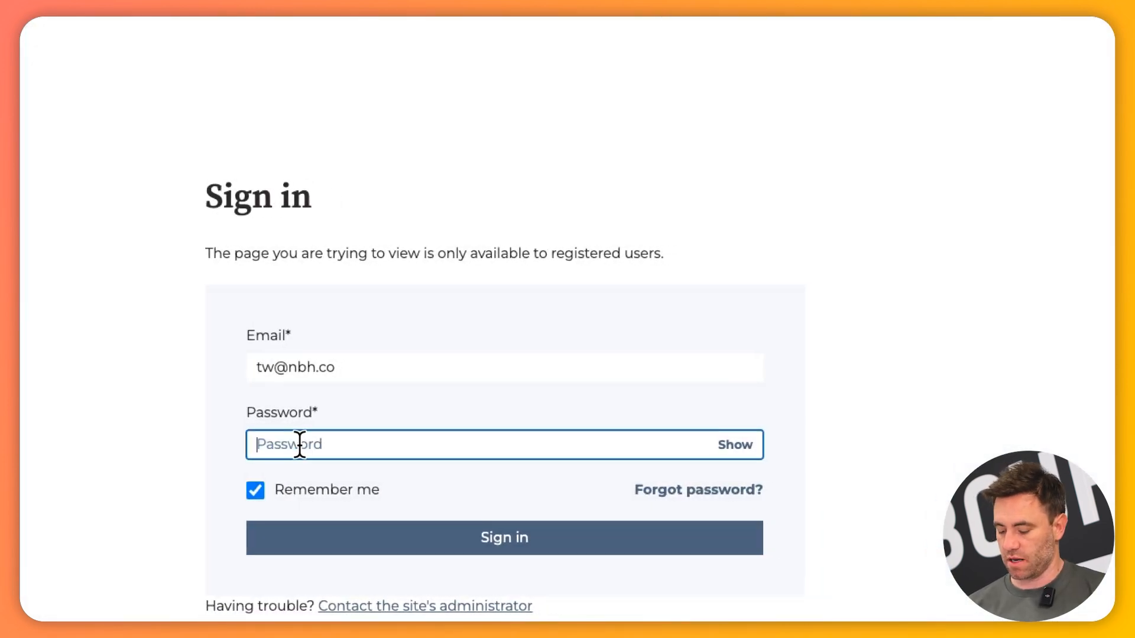
{"action": "type", "text": "•••••••••••"}
{"action": "key", "text": "Tab"}
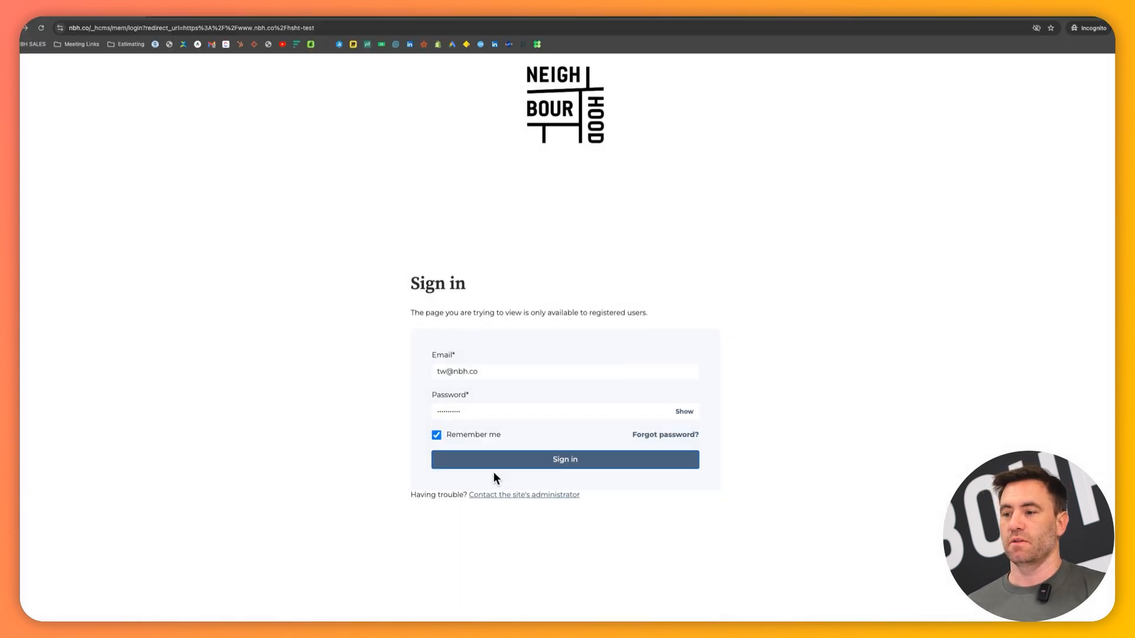
{"action": "left_click", "coordinate": [492, 465]}
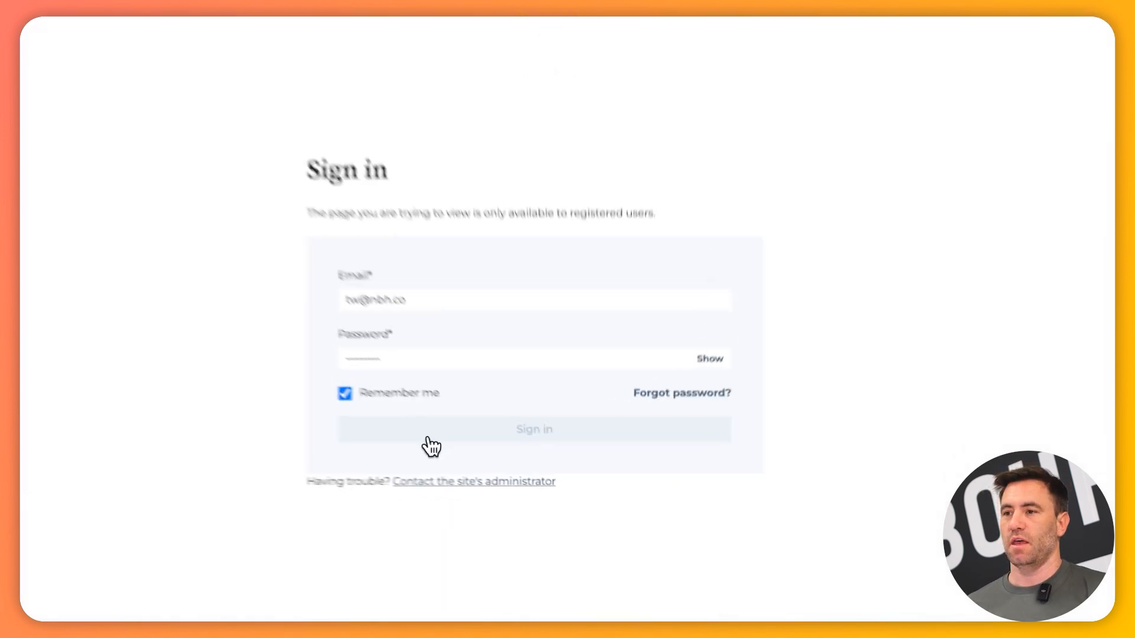